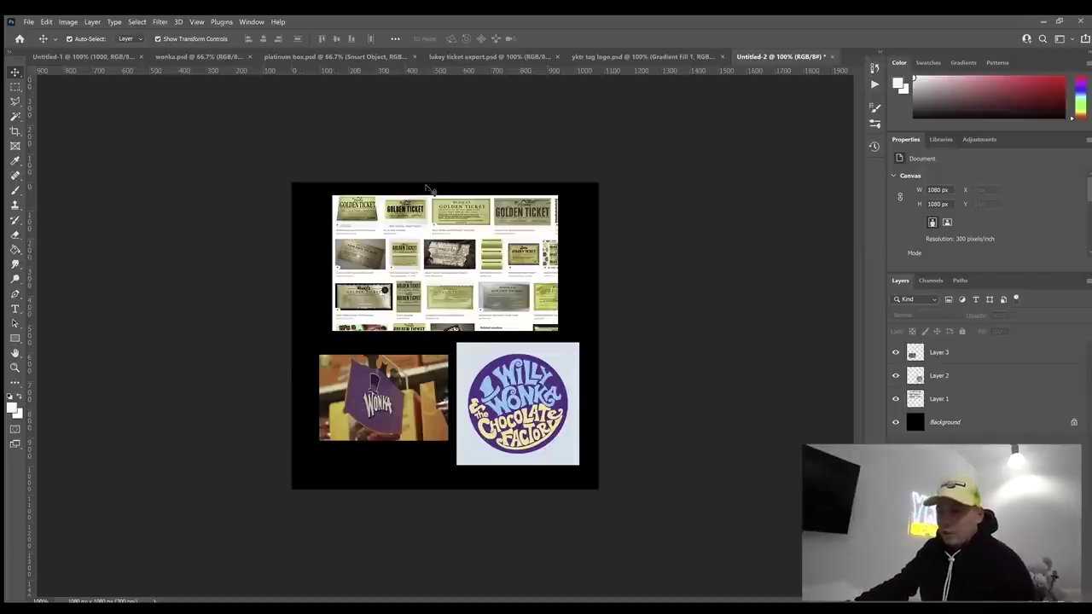
Examine the YKTR logo, gold ticket and gradient background layers in the yktr tag logo document.
left_click(656, 57)
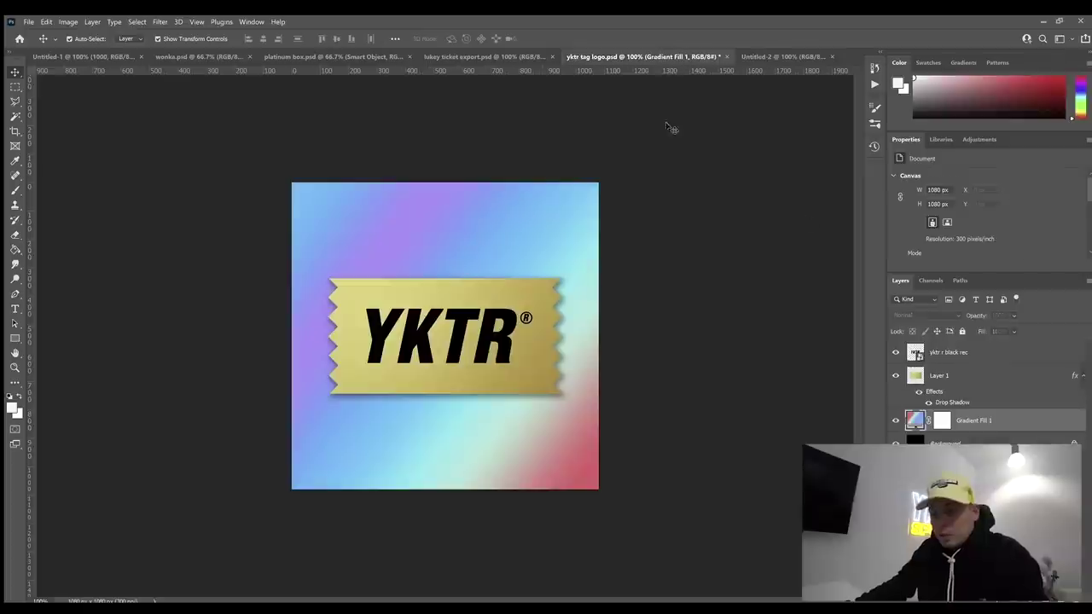
left_click(466, 323)
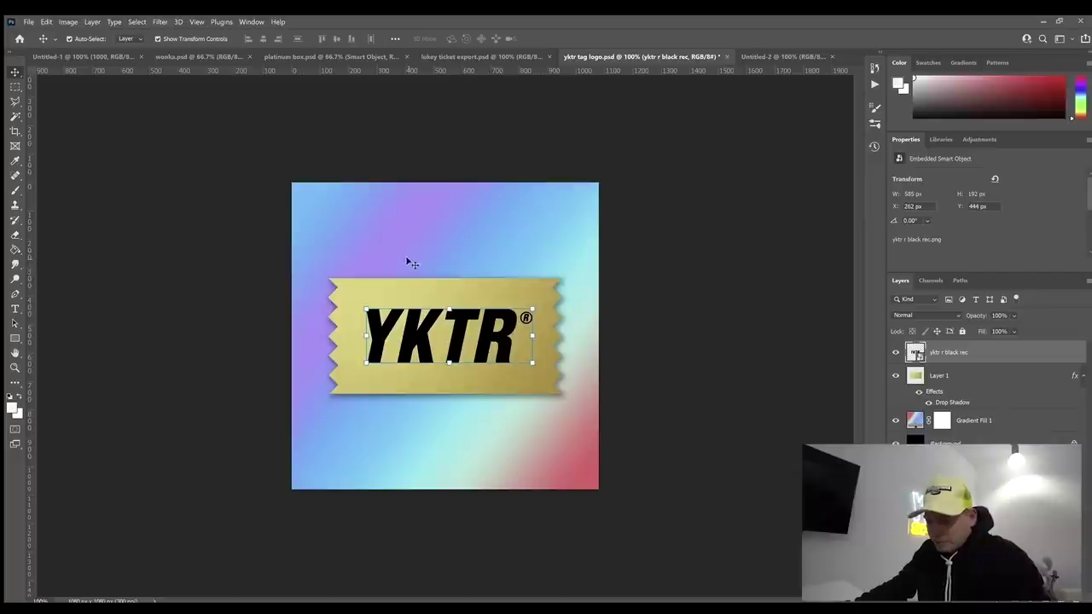
left_click(486, 290)
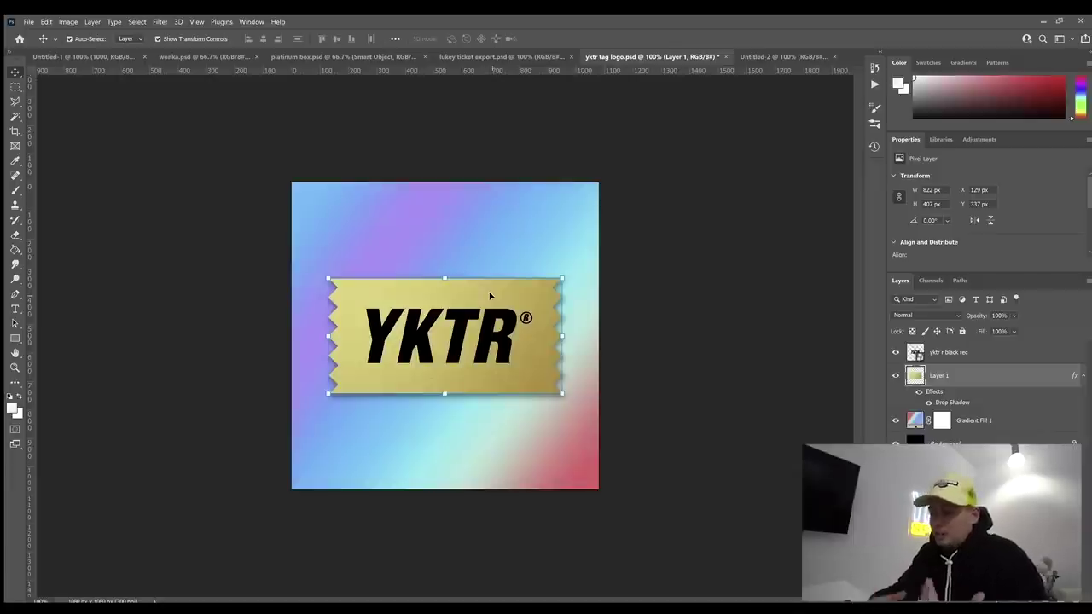
left_click(367, 219)
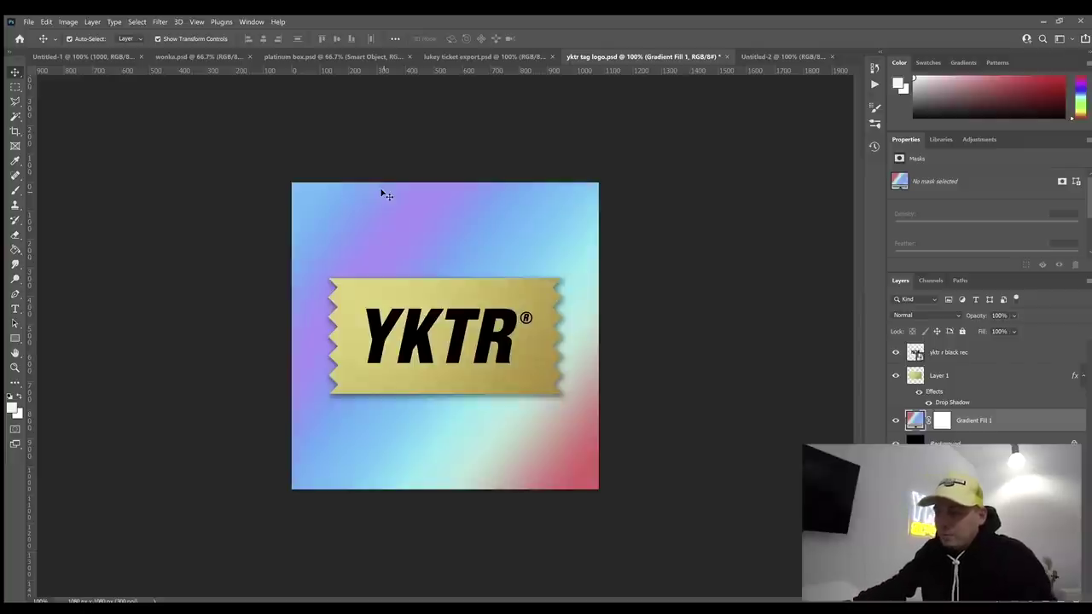
In the lukey ticket export document, show the hidden Line 1, yktr r black rec, Ellipse 1, question mark and Rectangle 1 layers.
left_click(482, 56)
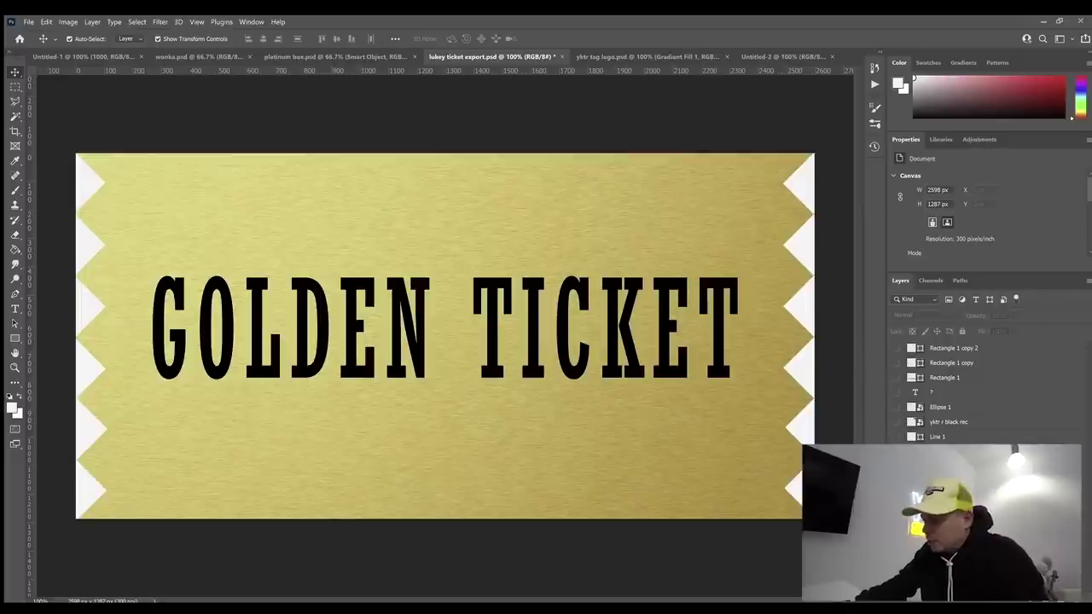
left_click(577, 369)
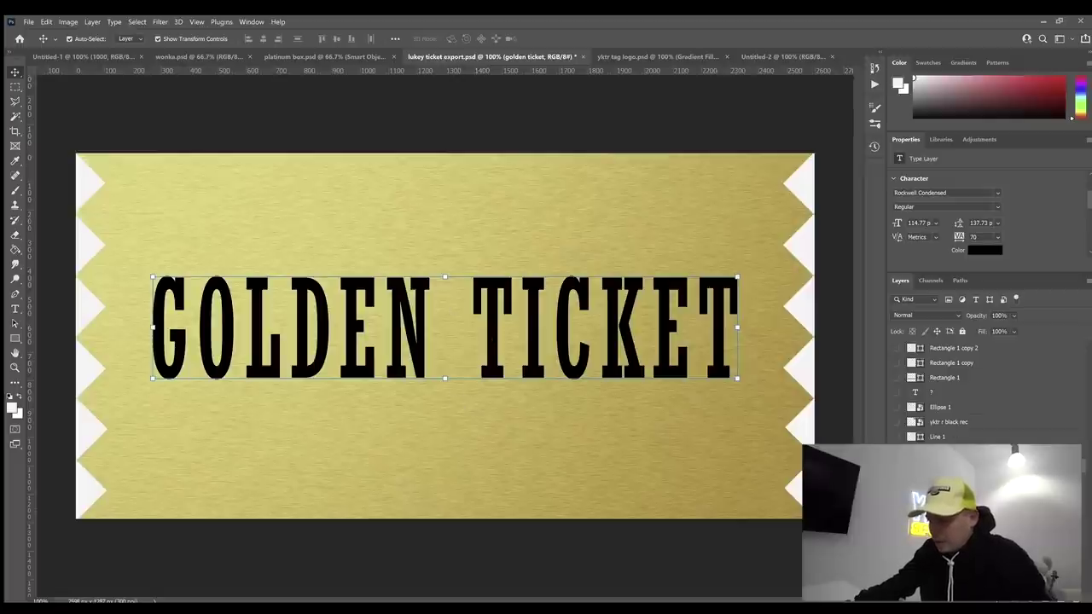
left_click(896, 436)
left_click(895, 421)
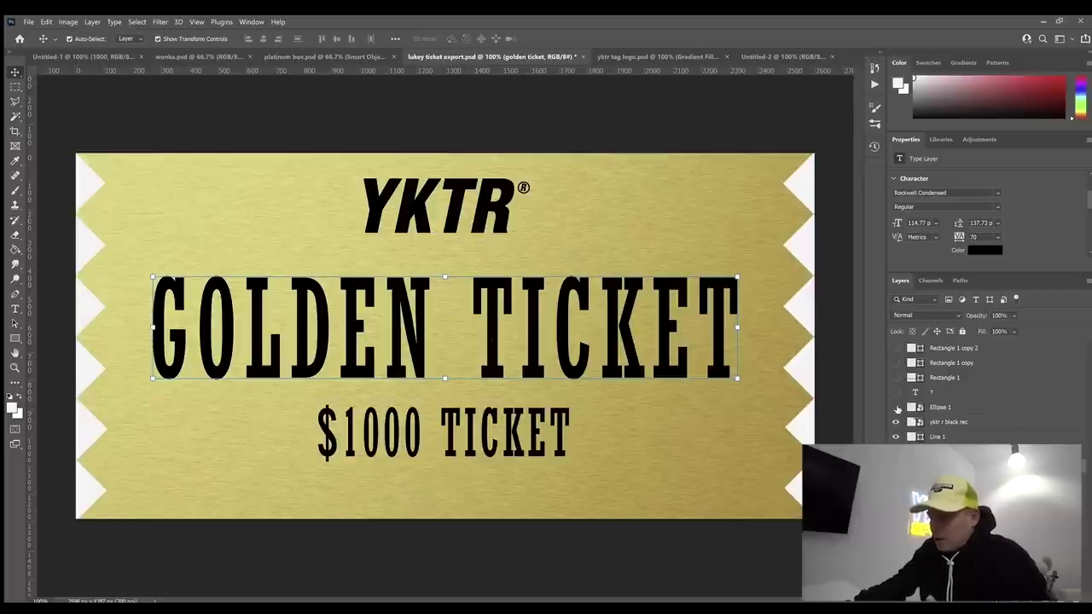
left_click(896, 407)
left_click(896, 392)
left_click(896, 377)
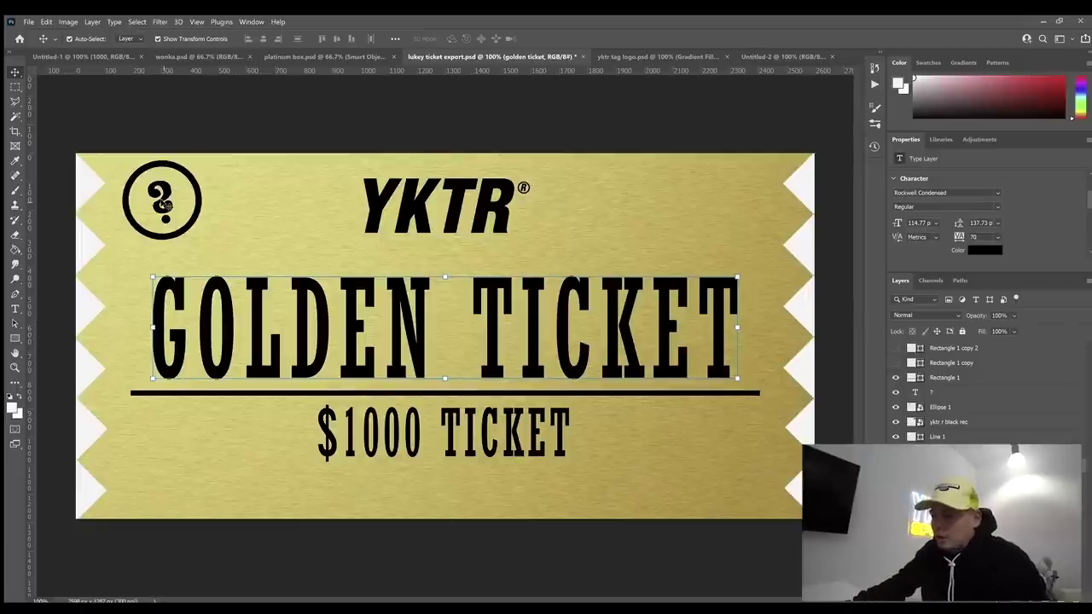
In Untitled-2, enlarge the golden ticket search-results image to about 323% and position the Wonka ticket in the canvas's upper area.
left_click(780, 56)
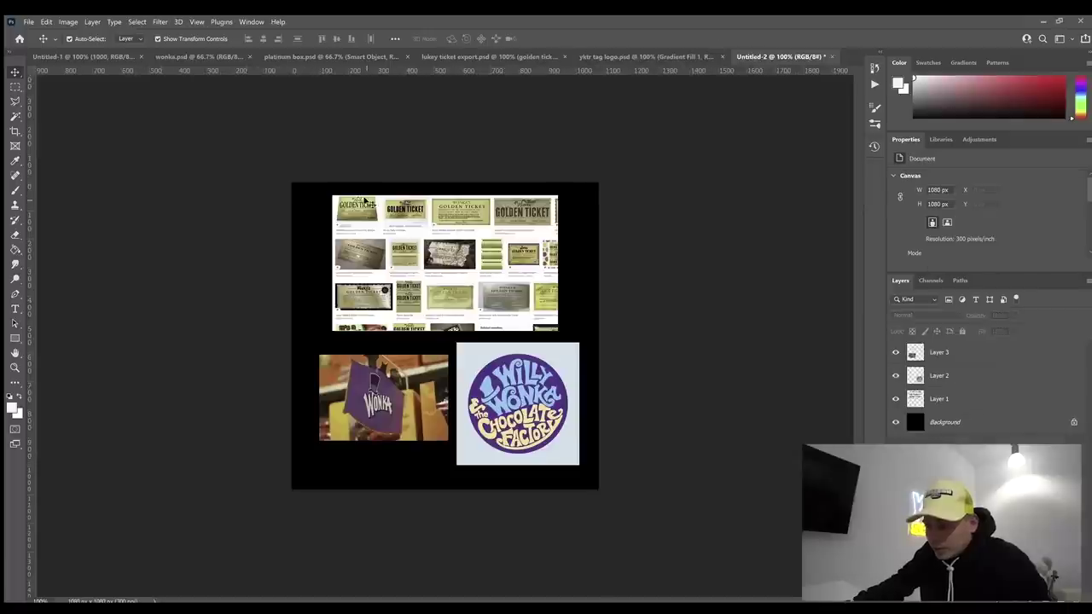
left_click(389, 220)
left_click_drag(454, 330, 431, 317)
key("ctrl+t")
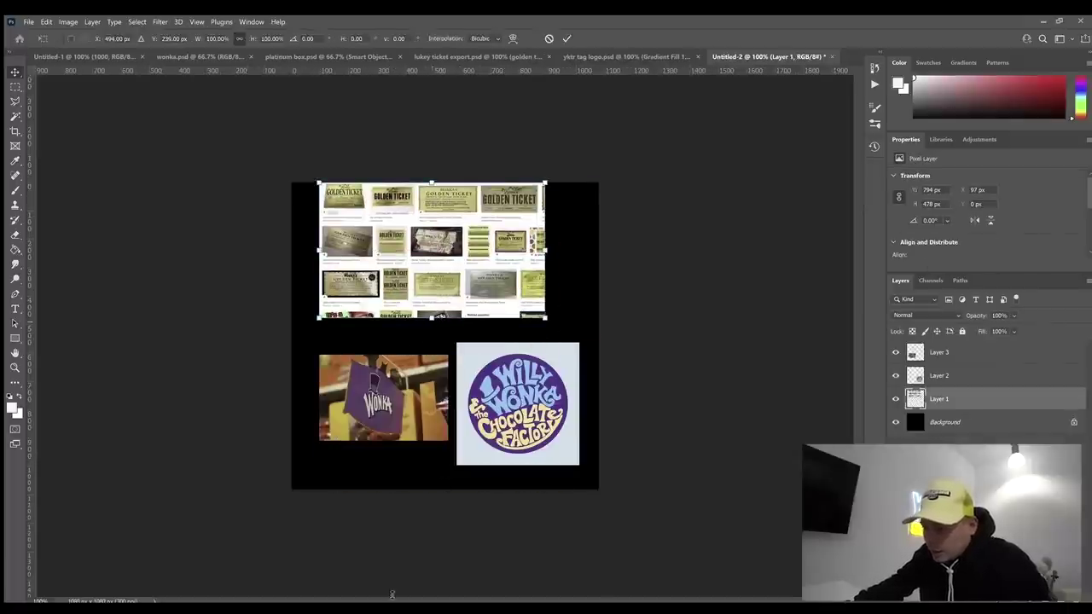
left_click_drag(394, 571, 397, 601)
left_click_drag(619, 202, 402, 202)
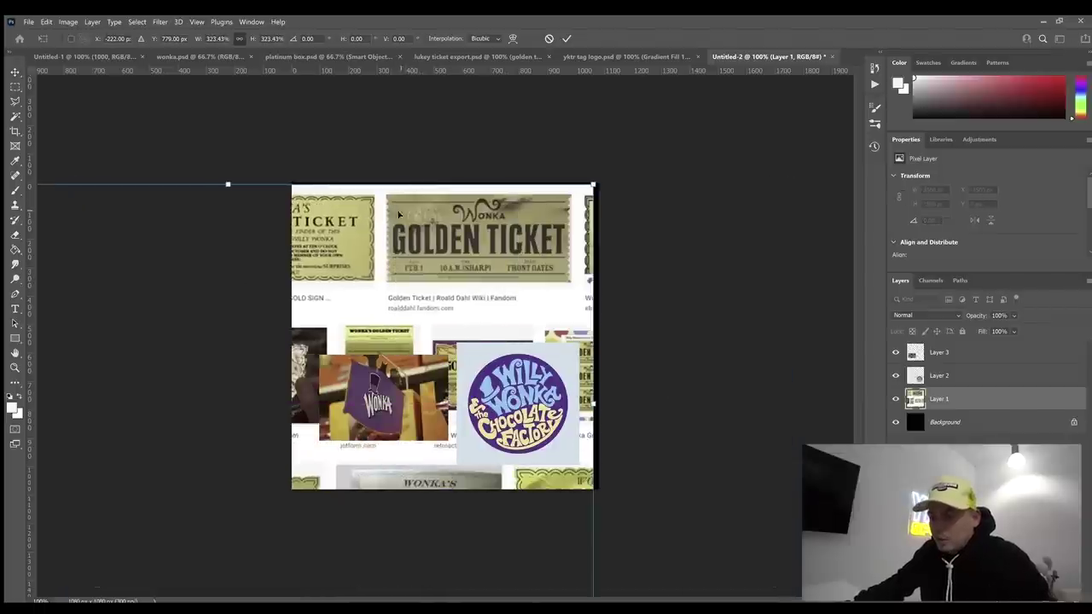
key("Return")
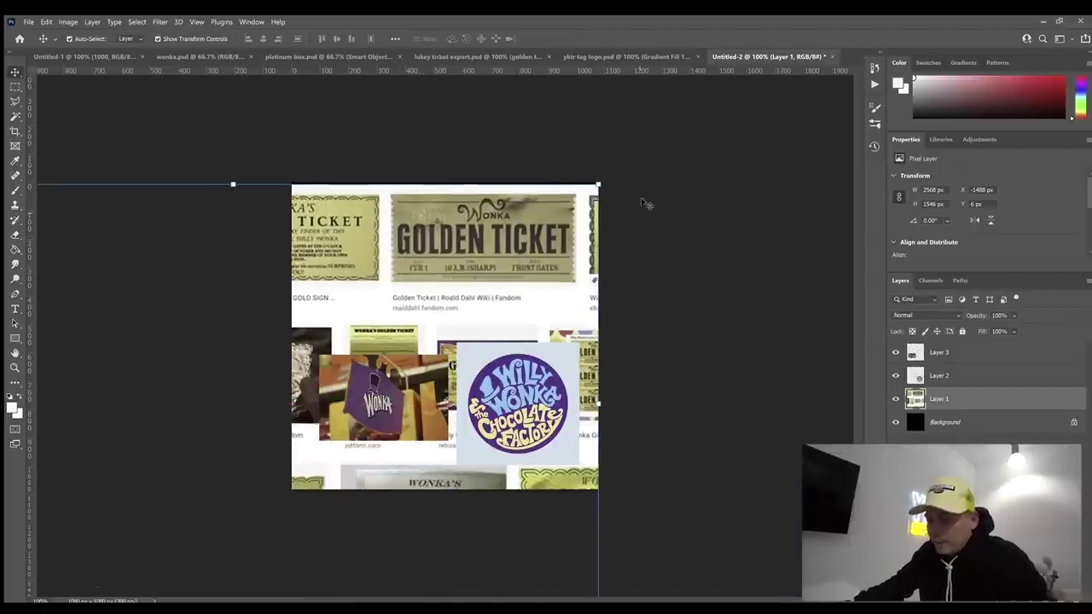
Review the yktr tag logo, lukey ticket export and platinum box documents one after another.
left_click(635, 57)
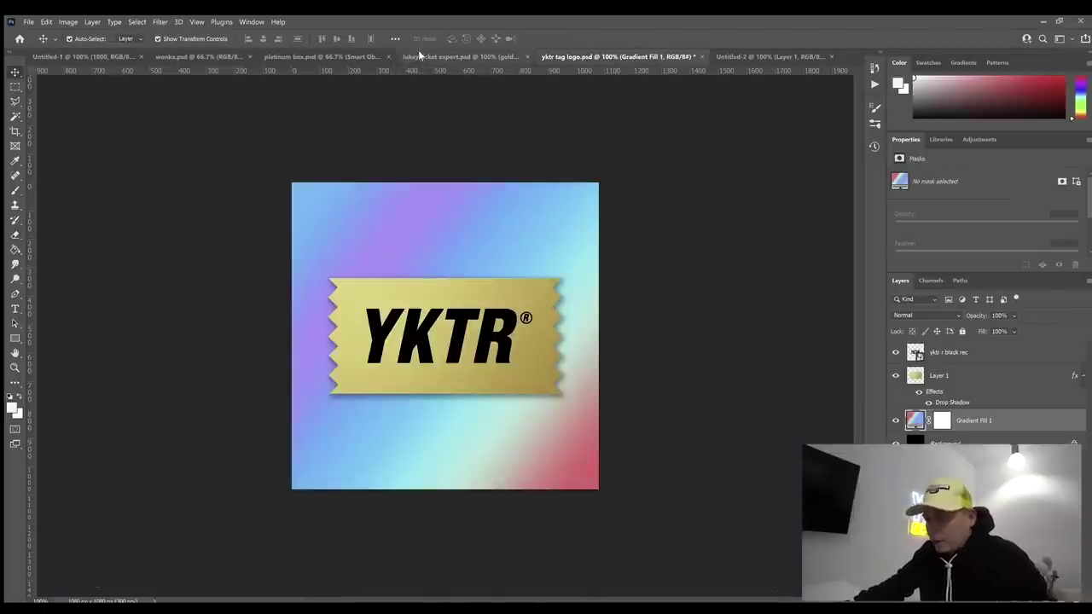
left_click(461, 57)
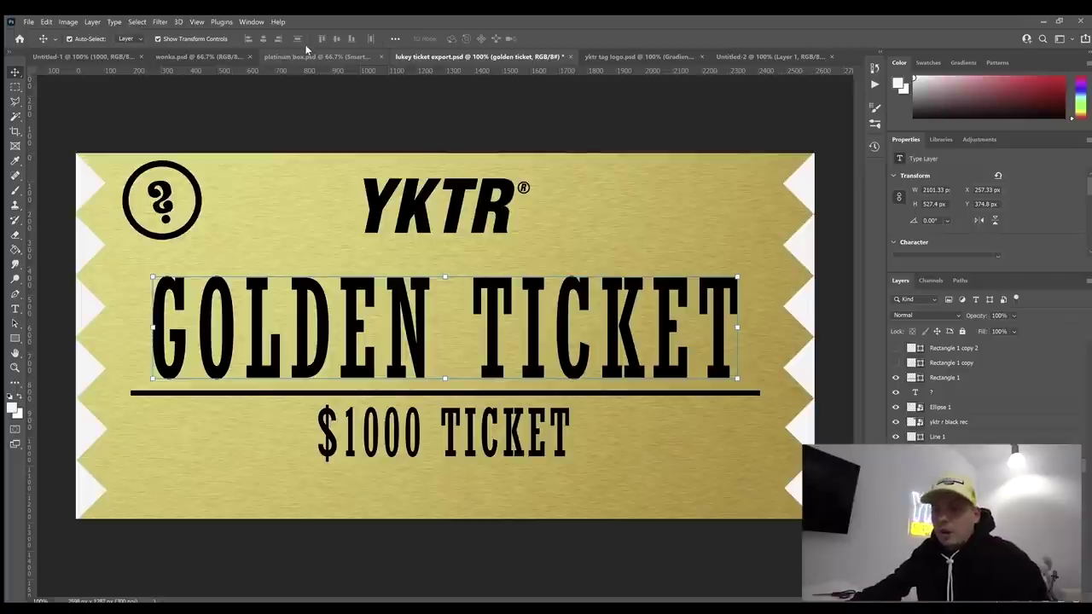
left_click(306, 57)
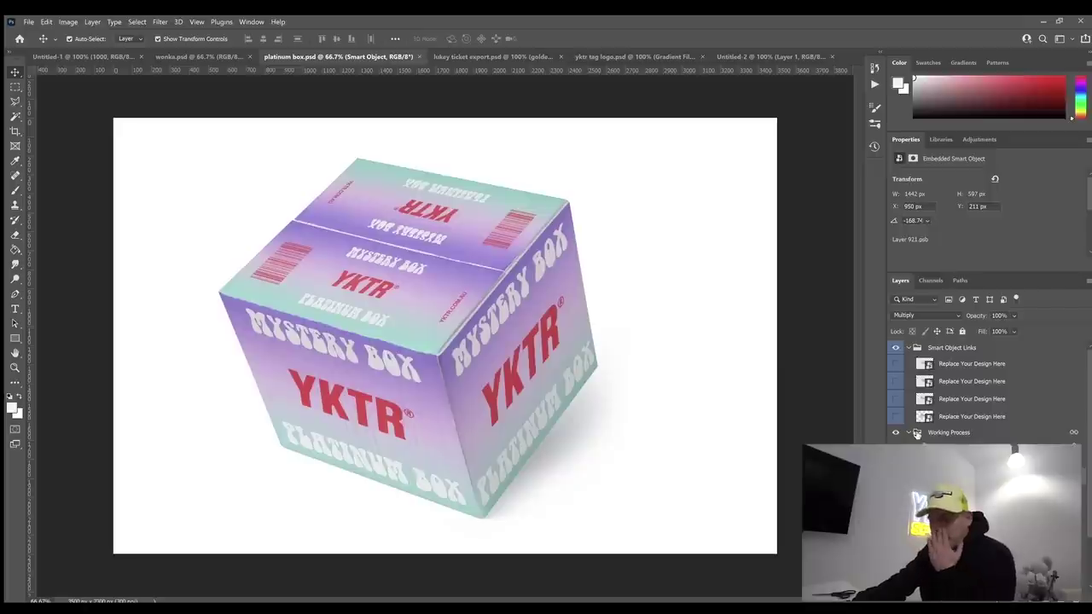
Open the smart object of the platinum box's lid, examine its barcode, web address, logo and title layers, and close it.
scroll(980, 469, "down", 2)
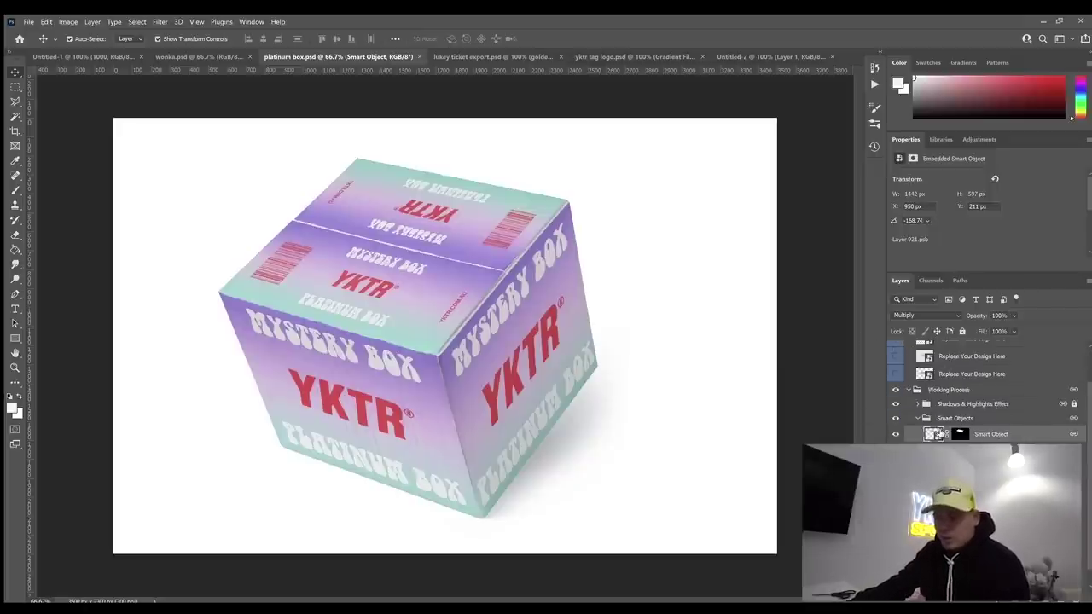
double_click(935, 434)
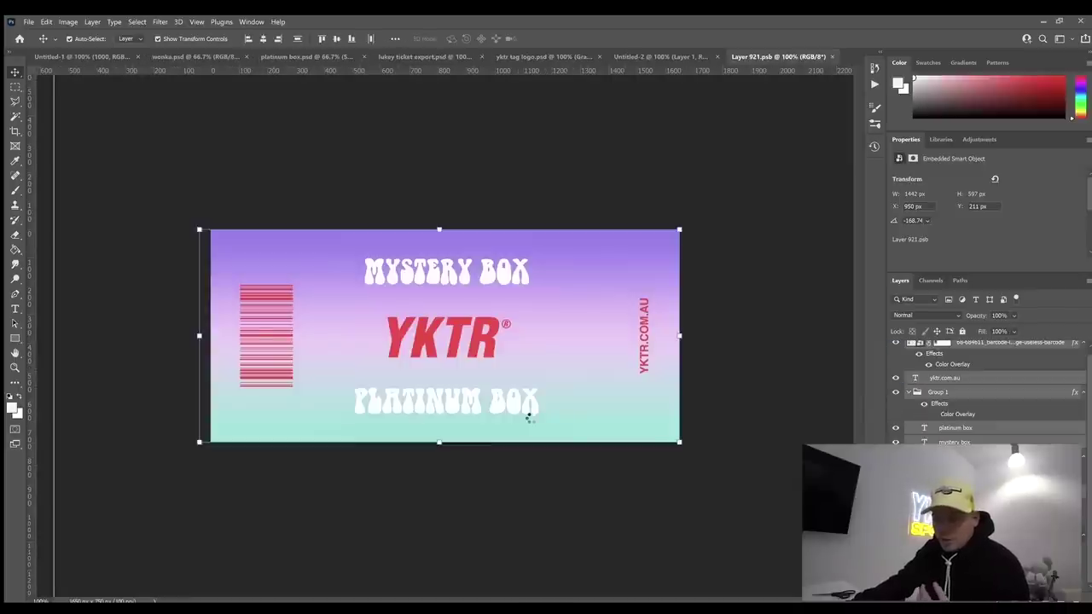
left_click(265, 298)
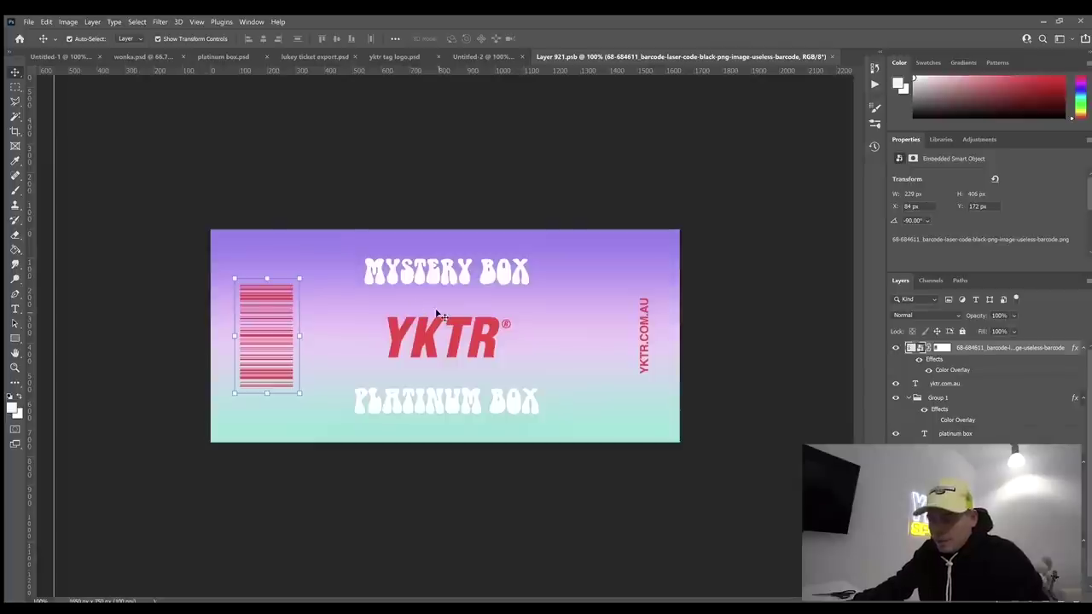
left_click(646, 331)
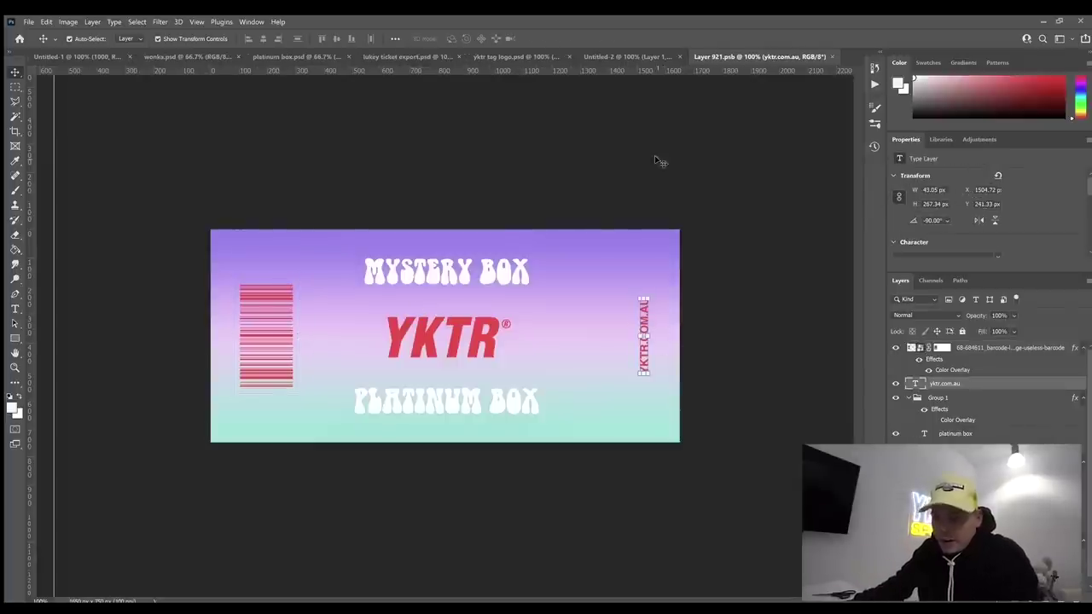
left_click(478, 337)
left_click(503, 400)
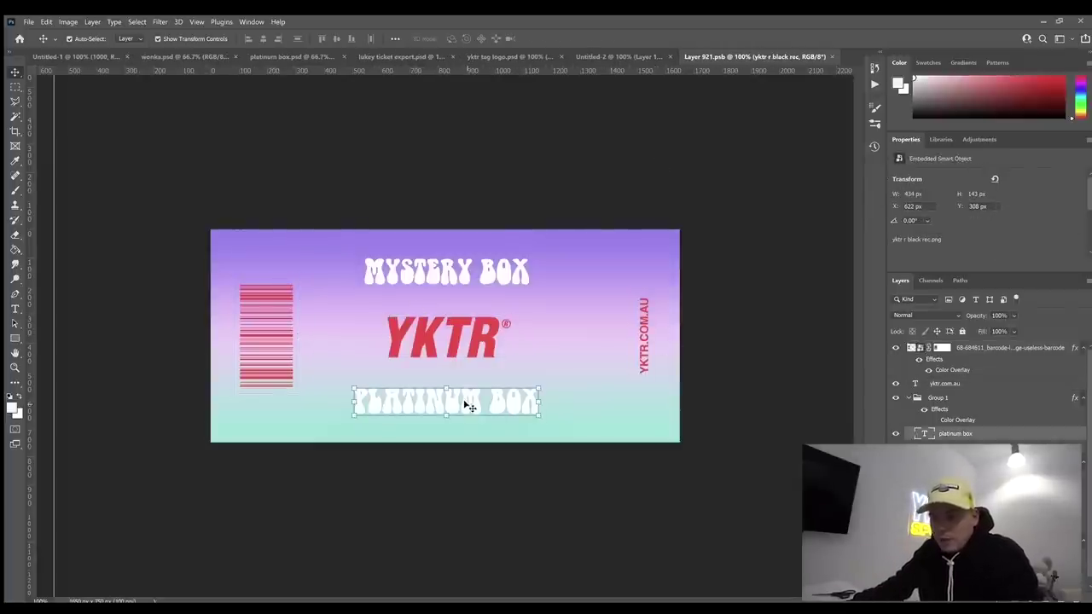
left_click(623, 179)
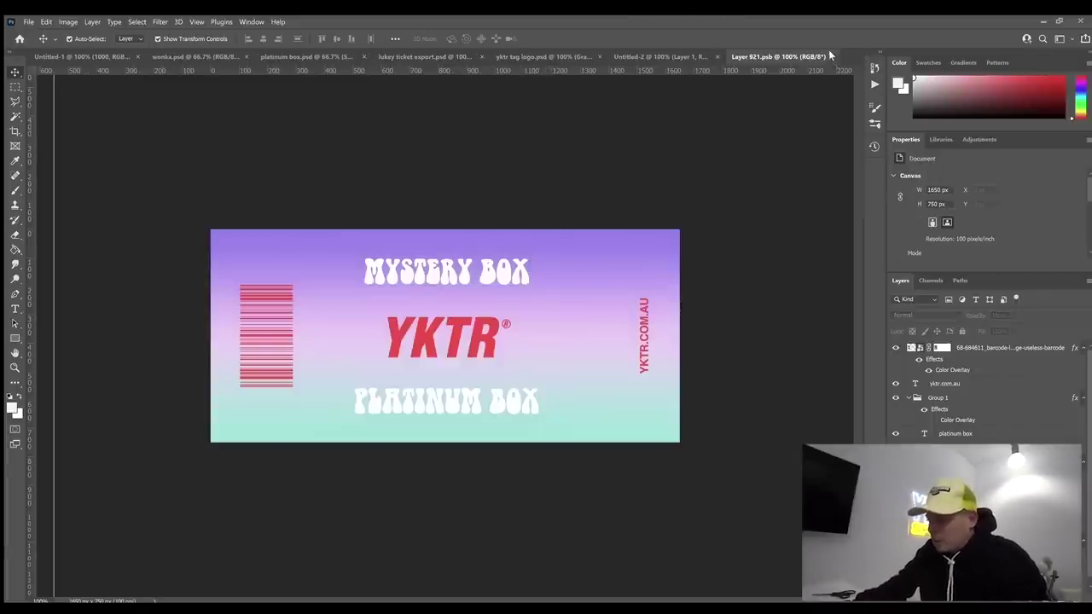
left_click(832, 56)
Open the smart object of the platinum box's front face to view its artwork, and close it.
double_click(350, 393)
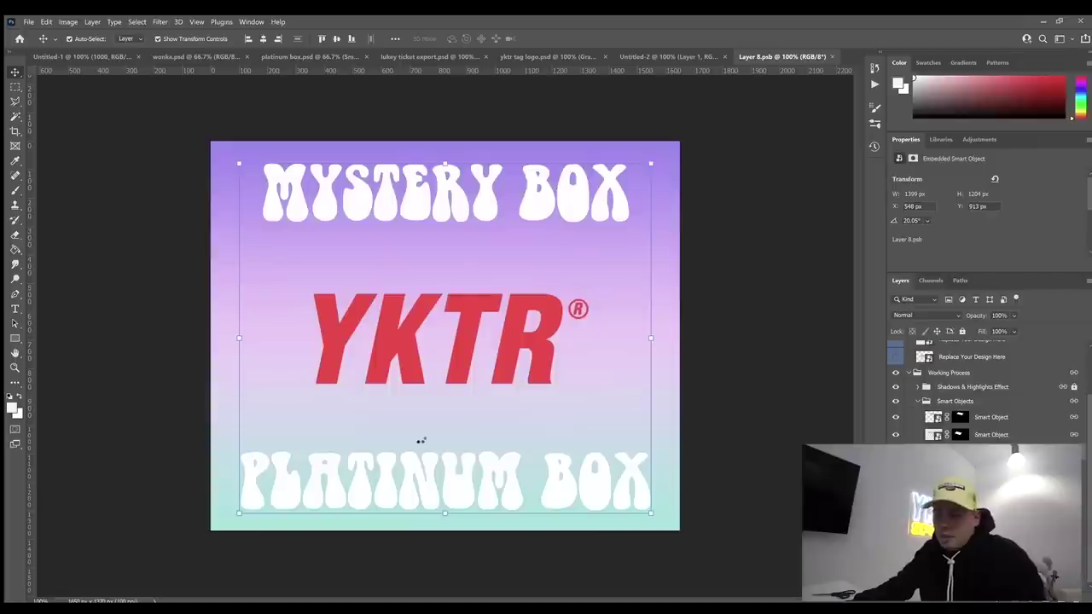
left_click(832, 56)
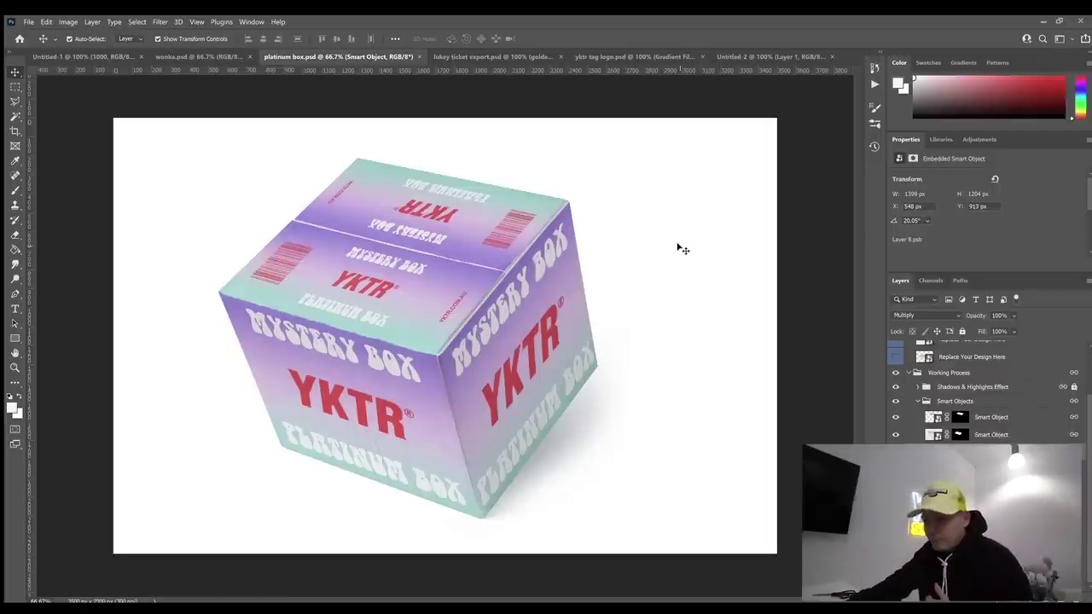
In wonka.psd, hide the orange Color Fill 1 layers and the Layer 3 and Layer 2 replacement faces.
left_click(215, 57)
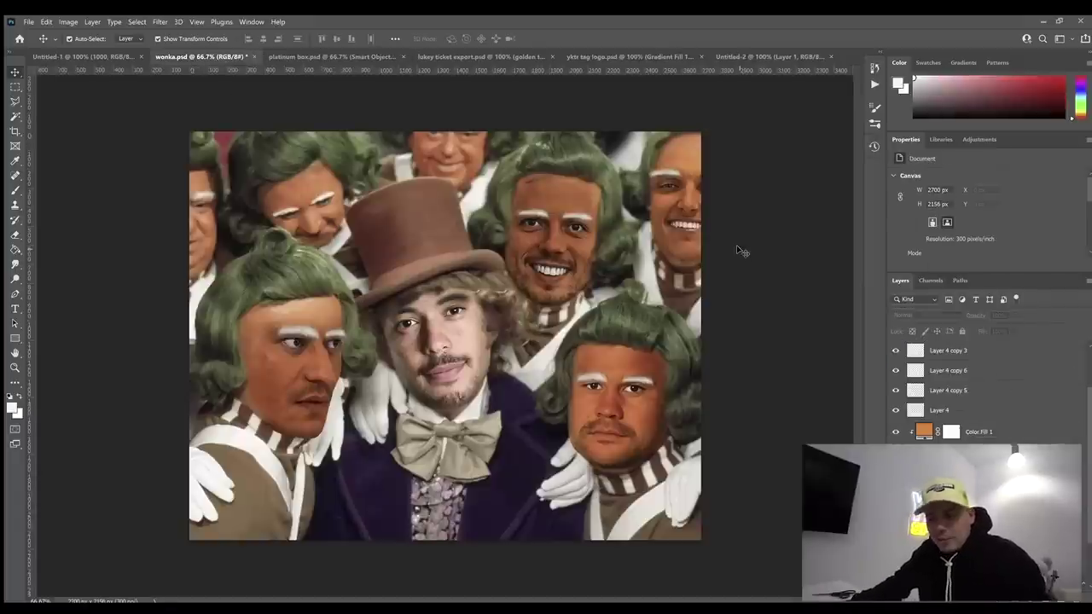
left_click(309, 376)
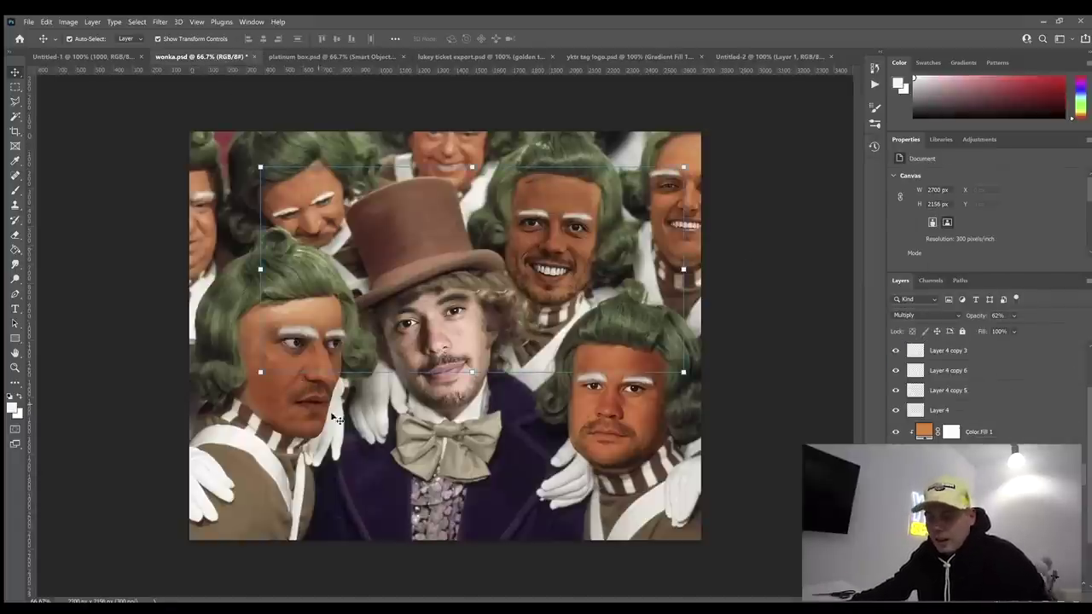
left_click(787, 393)
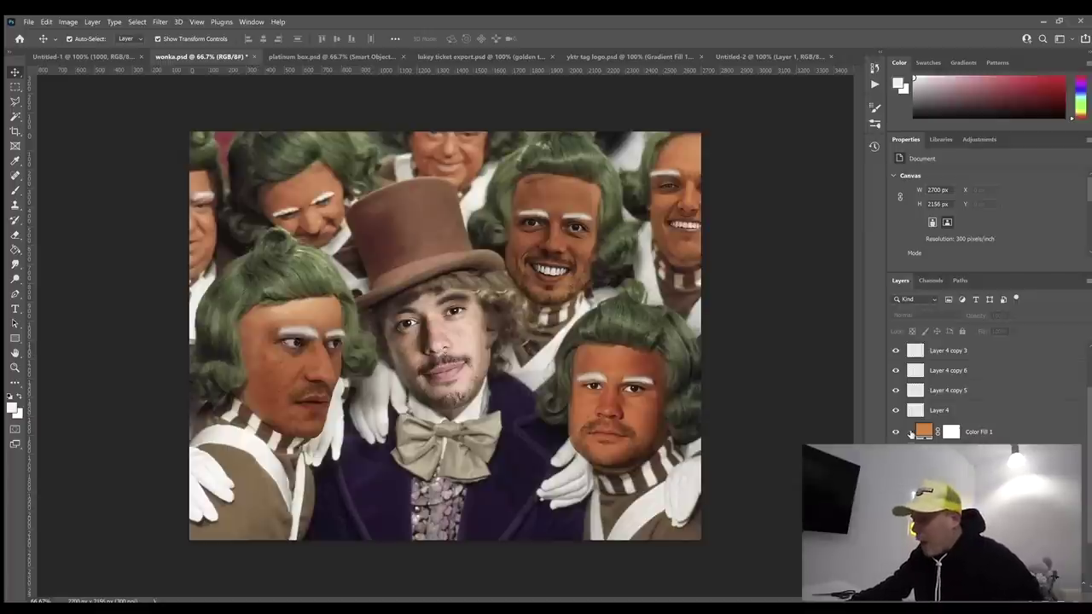
scroll(981, 392, "down", 3)
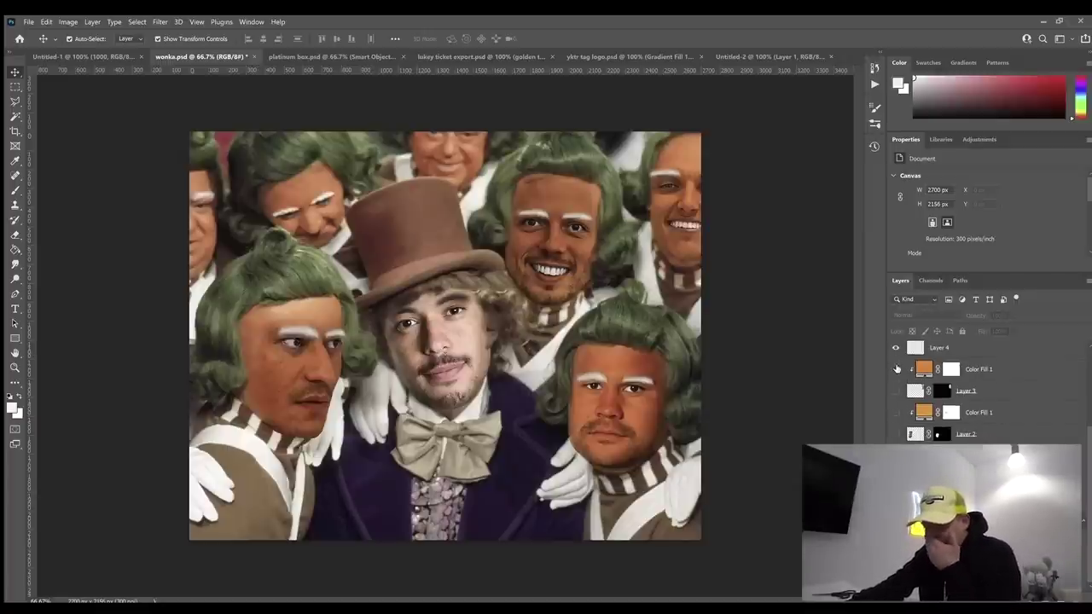
left_click_drag(896, 369, 895, 435)
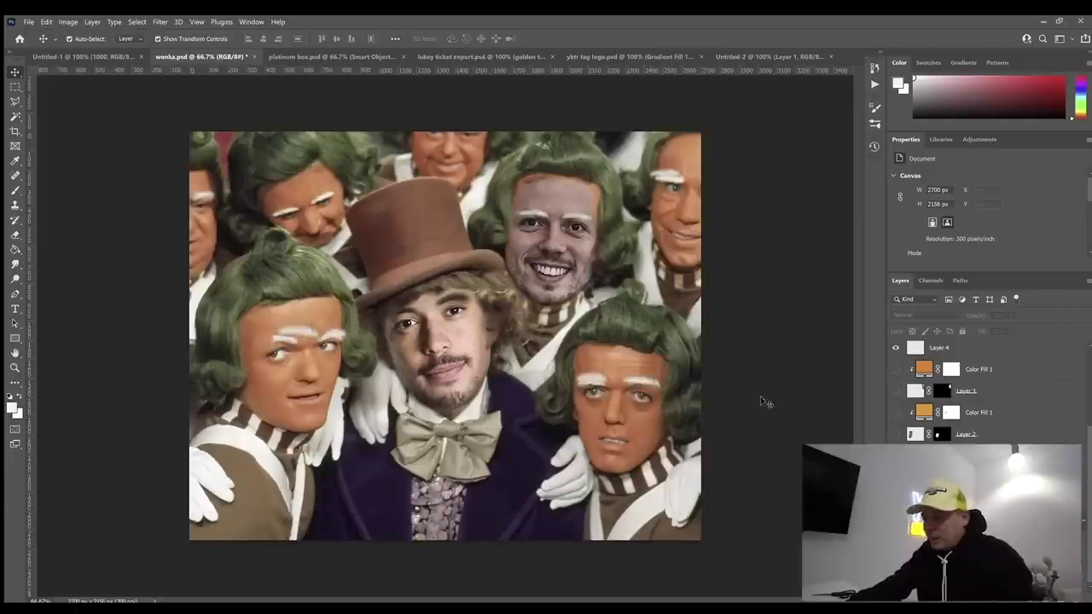
Select the white eyebrow layers, Layer 4 and all its copies, and lock them.
left_click(563, 223)
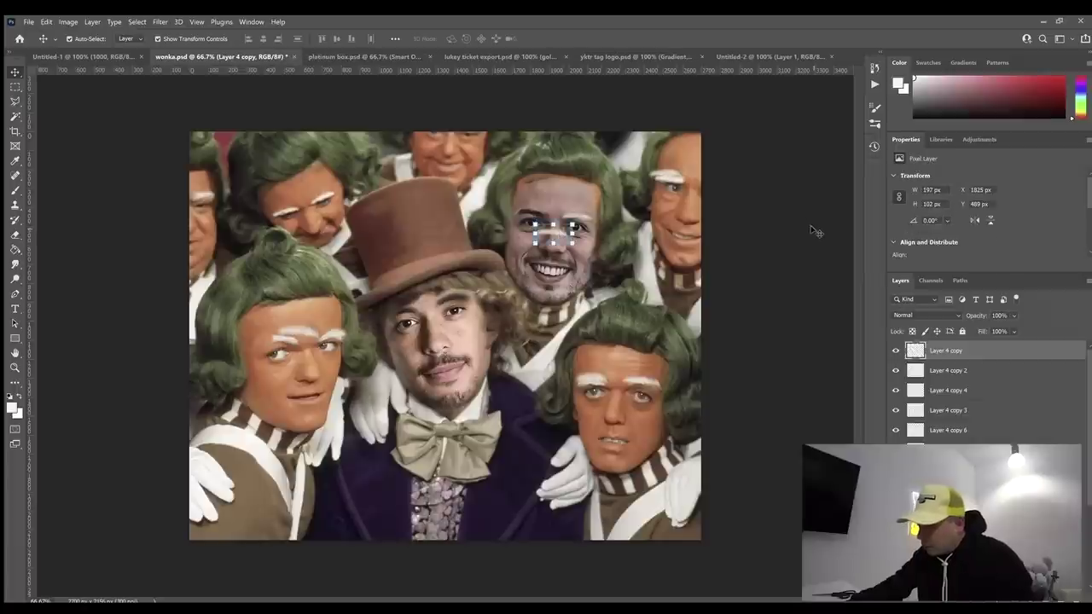
left_click_drag(565, 225, 564, 212)
key("ctrl+alt+a")
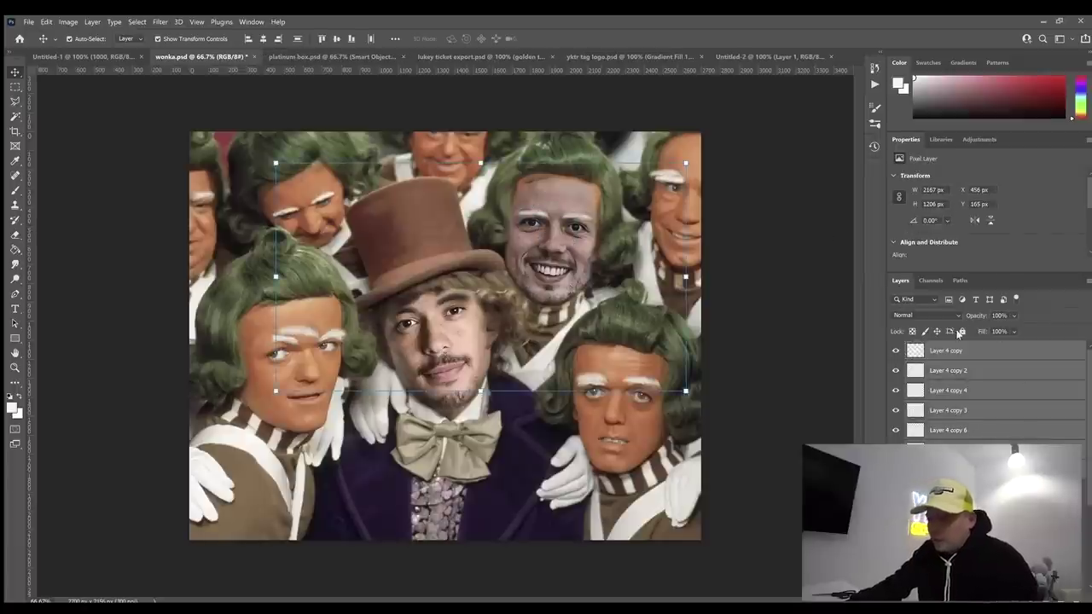
left_click(962, 331)
Select the smiling grey face on Layer 1 and show its orange Multiply colour fill.
mouse_move(554, 256)
left_mouse_down()
mouse_move(511, 375)
mouse_move(561, 433)
mouse_move(263, 504)
mouse_move(611, 345)
mouse_move(527, 243)
mouse_move(552, 243)
left_mouse_up()
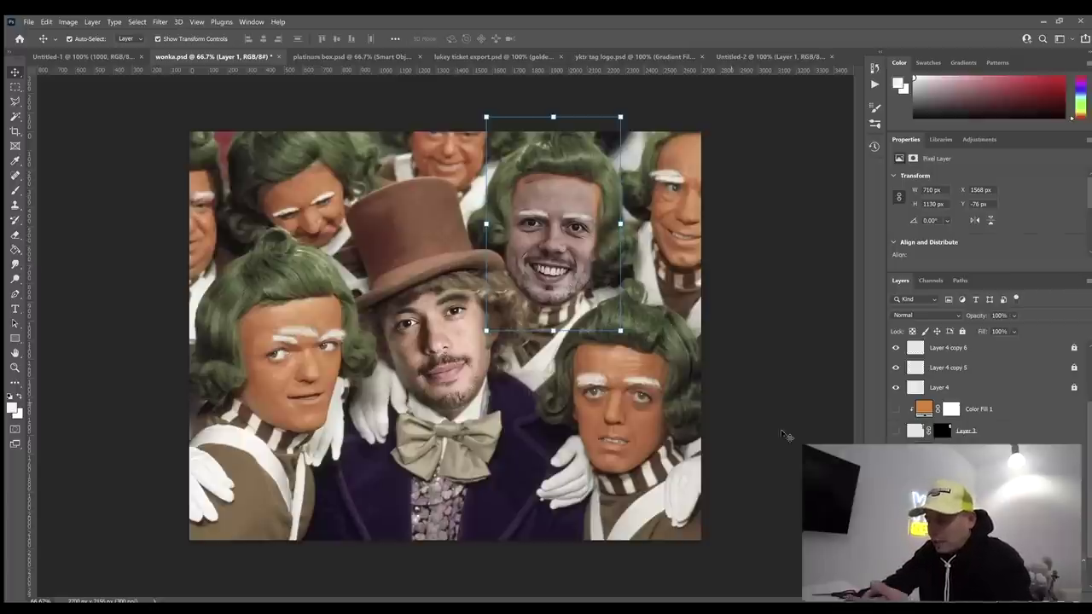
key("ctrl+alt+g")
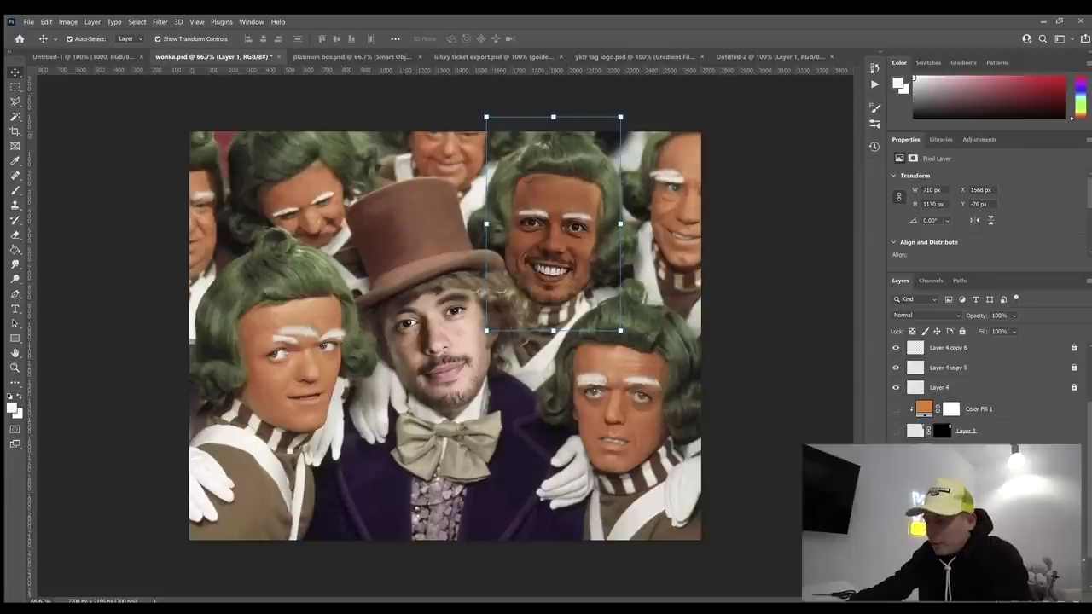
key("Return")
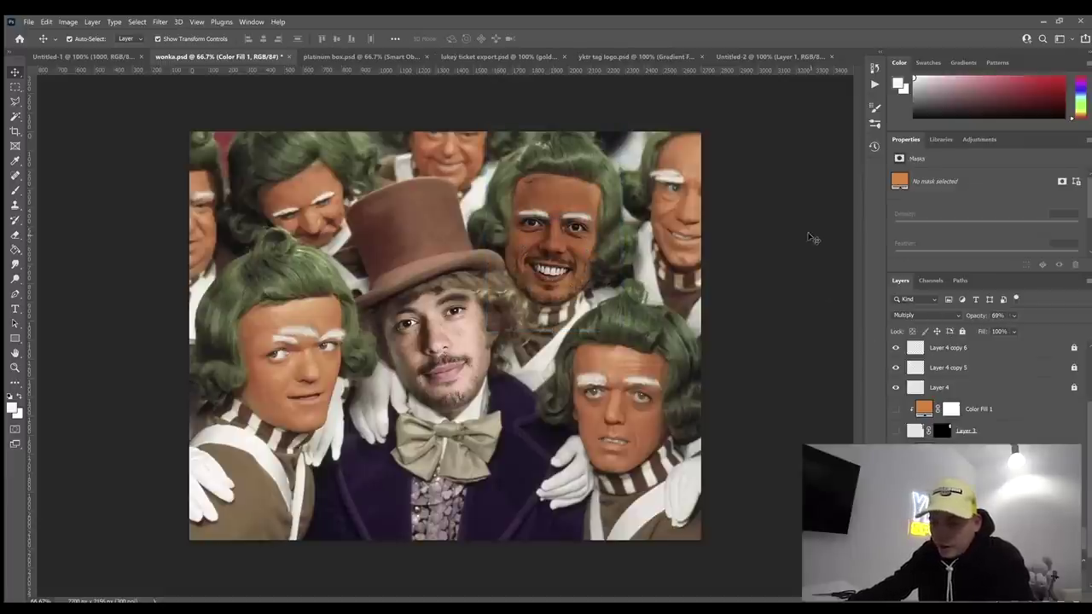
Show the remaining replacement faces and their orange Color Fill 1 layers, including Layer 3.
left_click(524, 220)
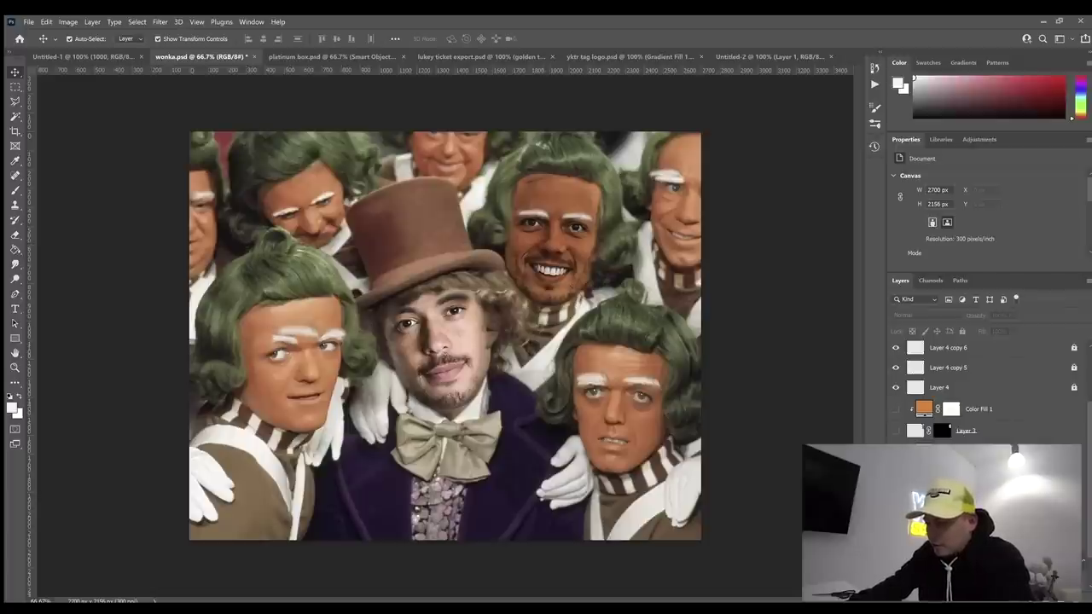
left_click(895, 431)
left_click(896, 434)
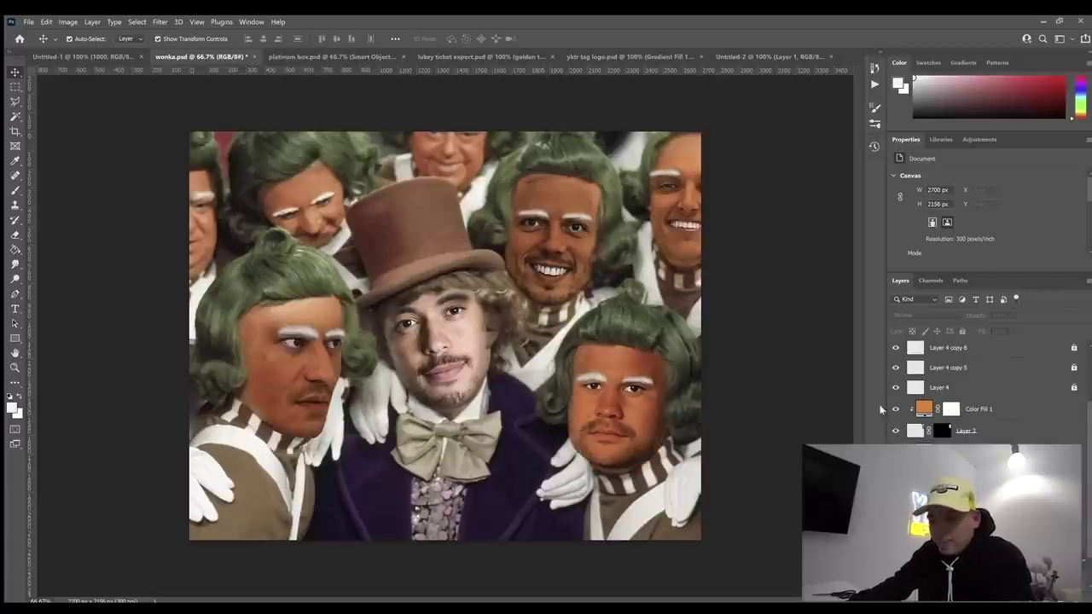